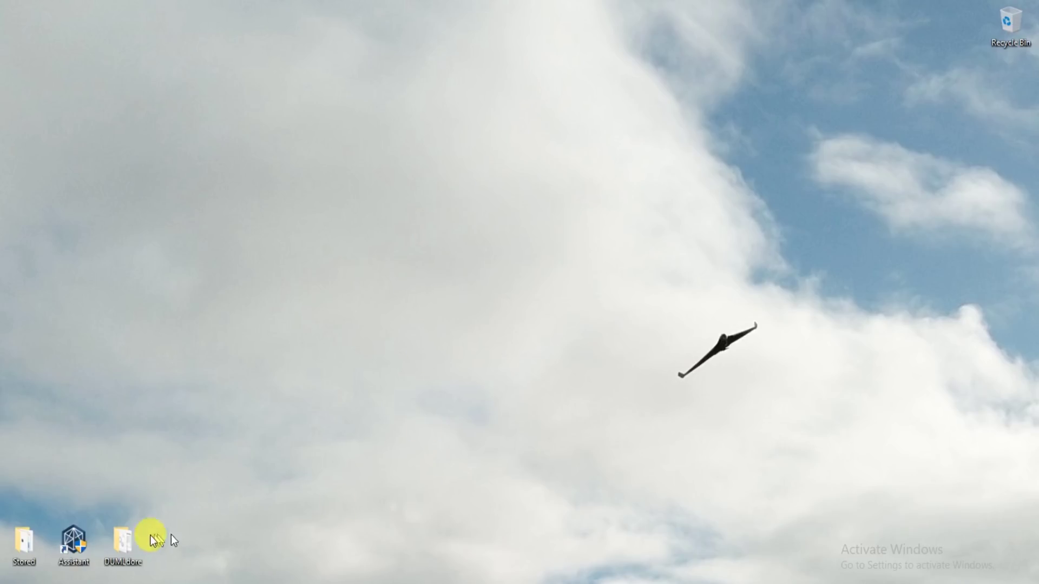
# - Launch DJI Assistant 2 V1.1.1, close DevTools, and open the connected Mavic Pro's firmware page
pyautogui.click(85, 537)
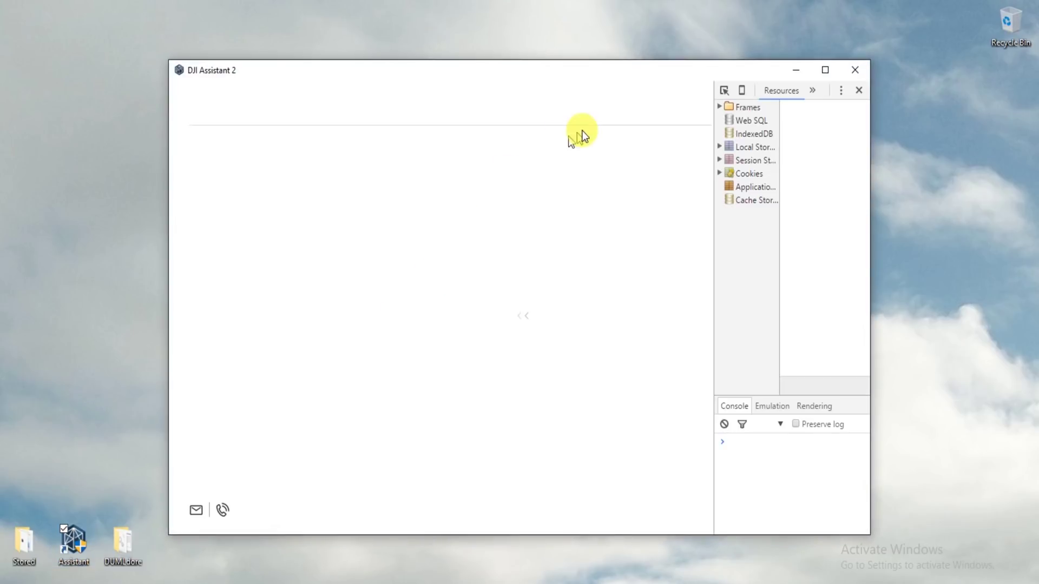
pyautogui.click(858, 91)
pyautogui.moveTo(740, 115)
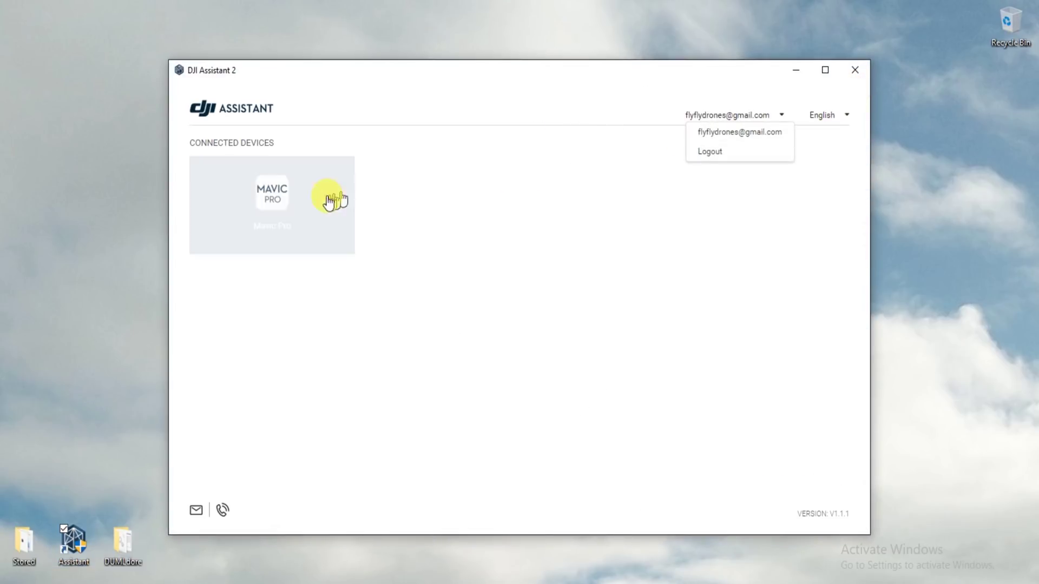
pyautogui.click(270, 204)
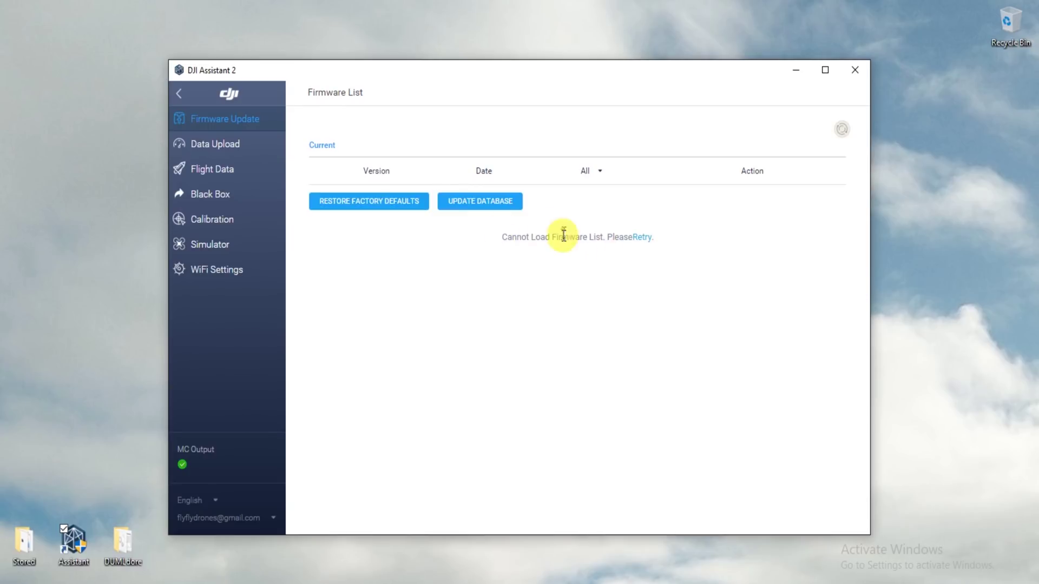
# - Retry loading the Mavic Pro firmware list twice
pyautogui.click(641, 236)
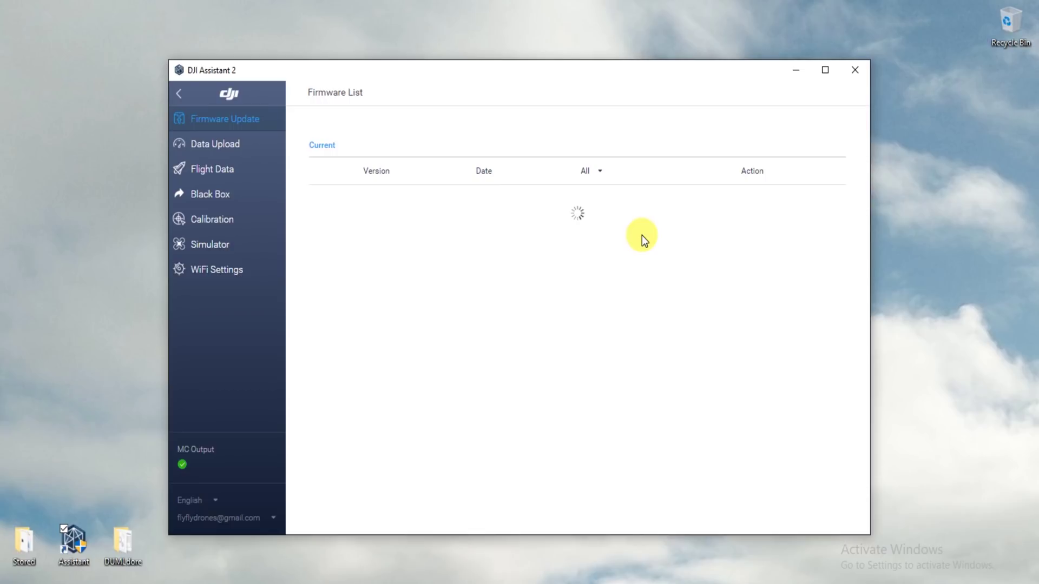
pyautogui.click(642, 237)
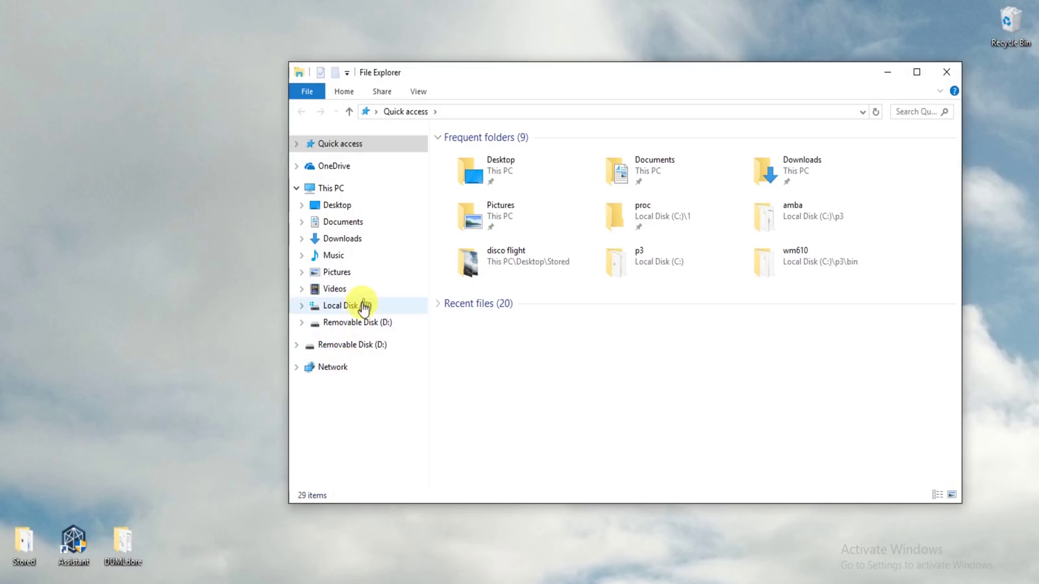
# - Navigate File Explorer to C:\Program Files (x86)\DJI Product
pyautogui.click(357, 308)
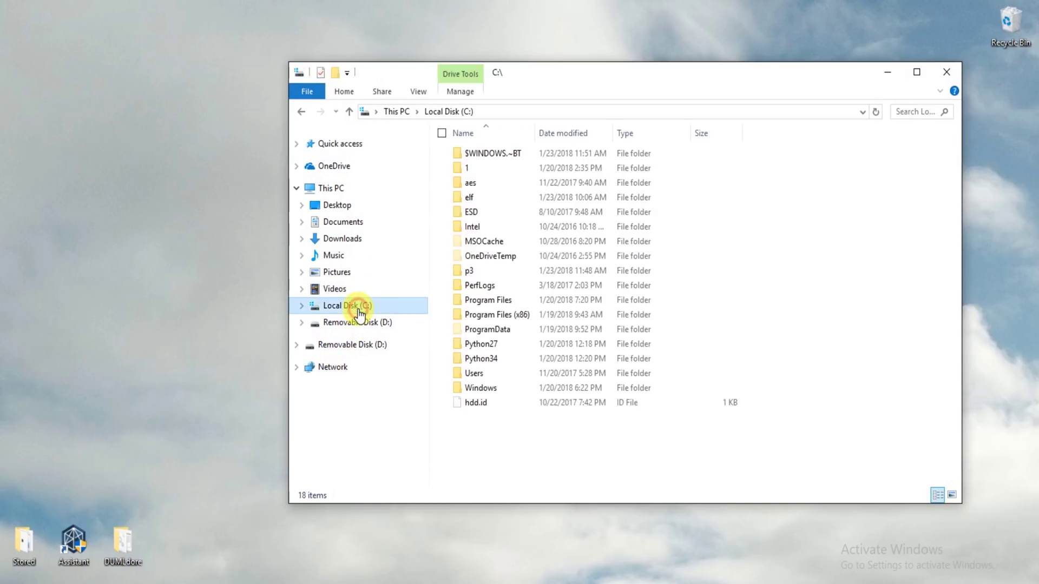
pyautogui.doubleClick(533, 313)
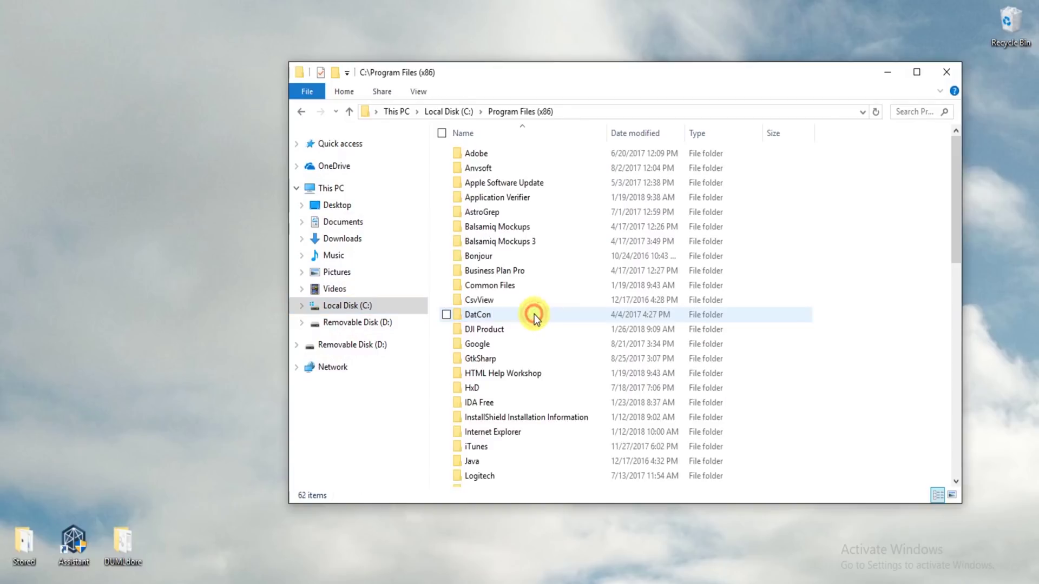
pyautogui.click(514, 329)
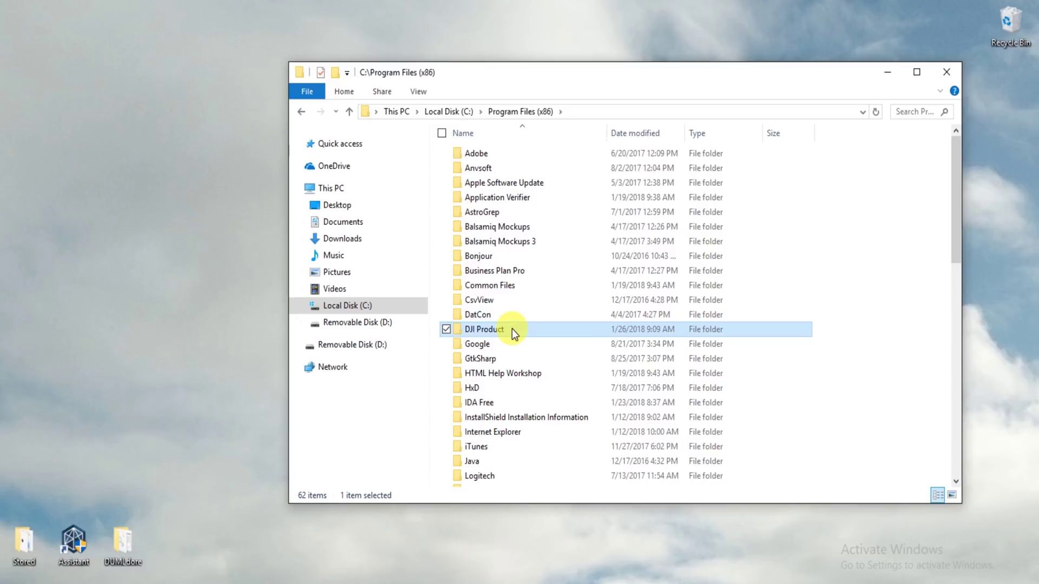
pyautogui.doubleClick(512, 329)
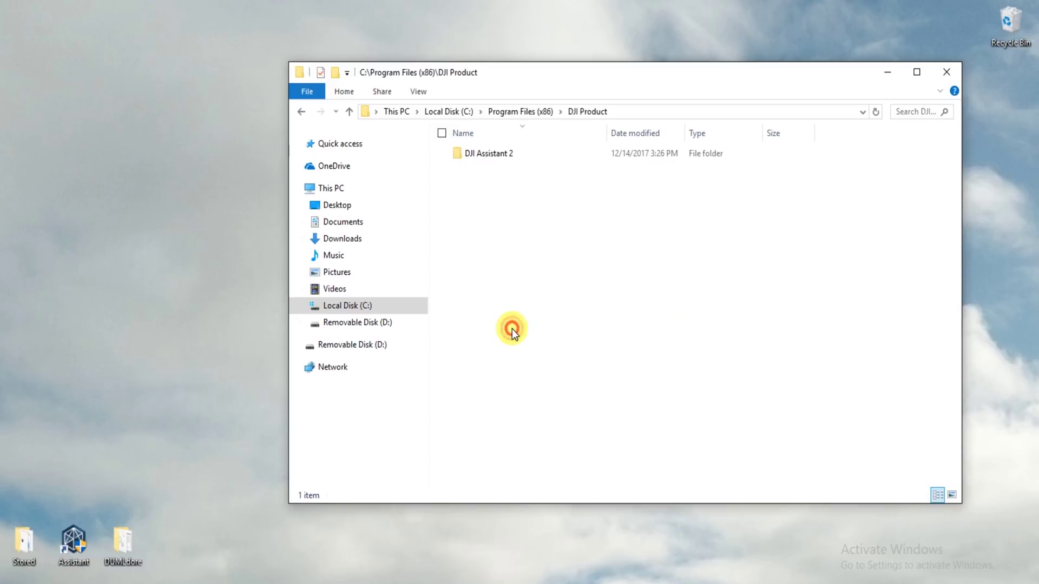
# - Rename the DJI Assistant 2 folder to 'DJI Assistant 2 Modable'
pyautogui.rightClick(518, 154)
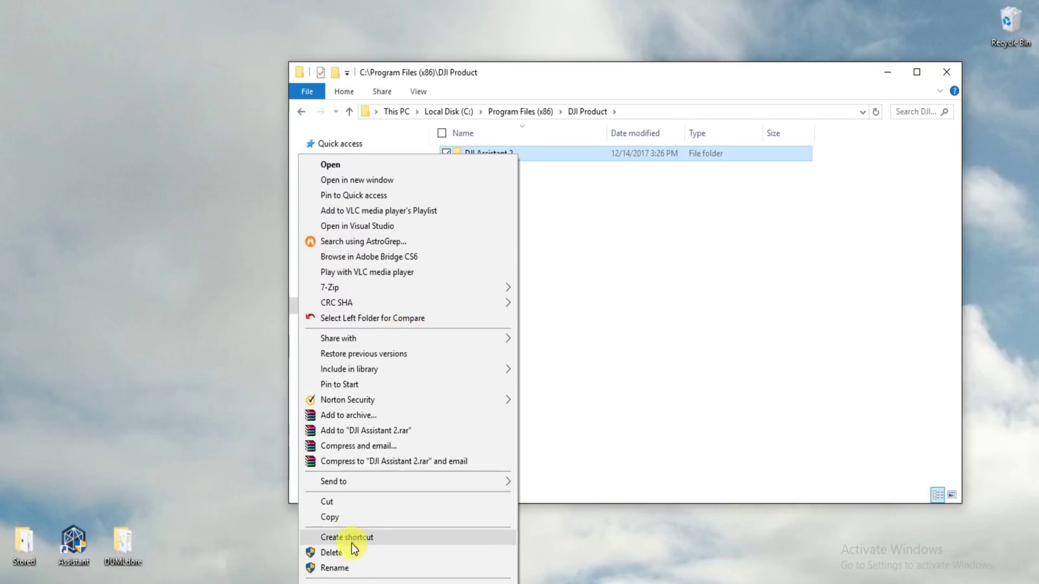
pyautogui.click(352, 568)
pyautogui.click(520, 153)
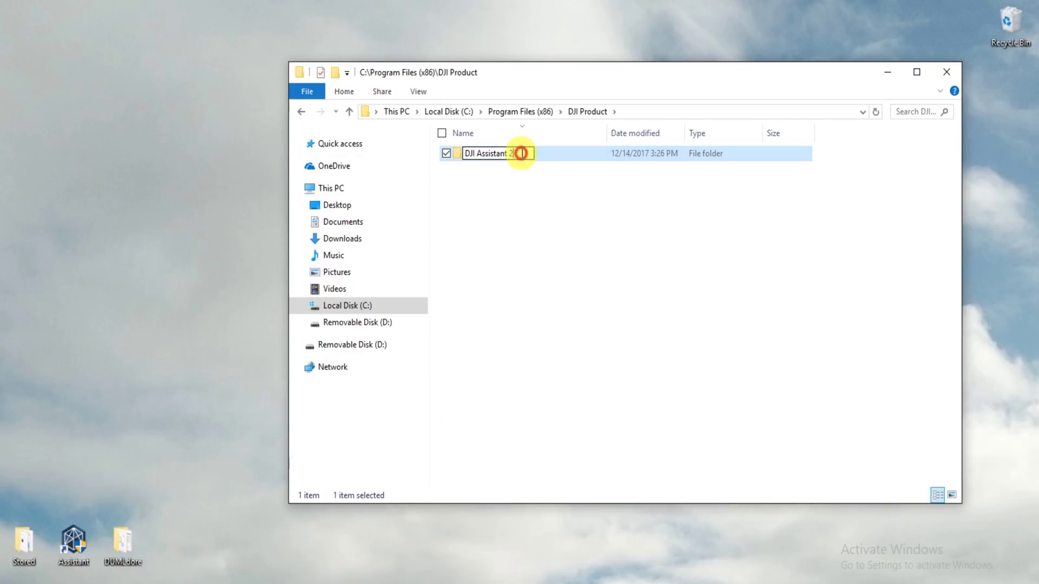
pyautogui.write('Modable')
pyautogui.click(554, 205)
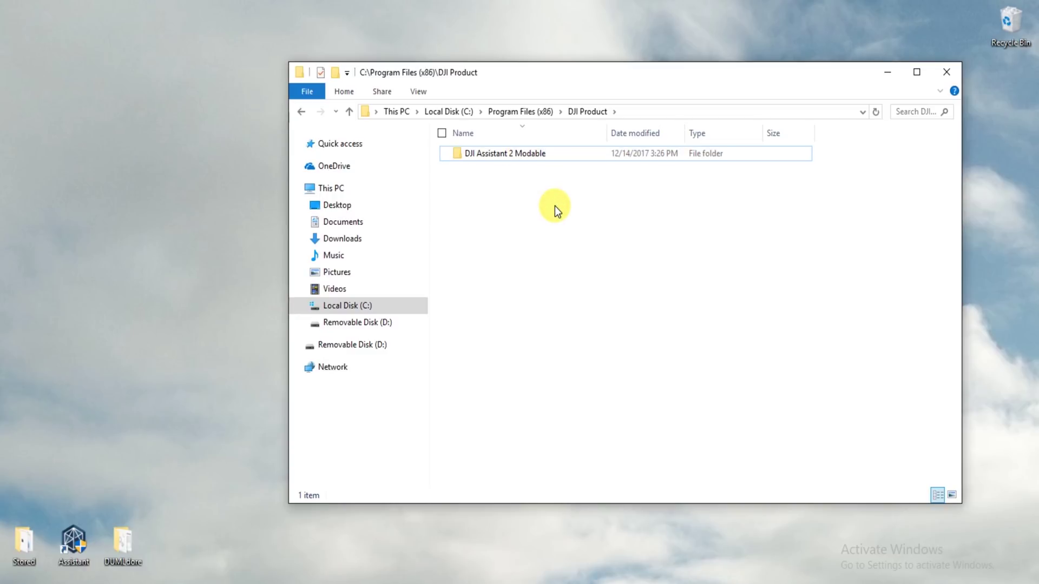
pyautogui.doubleClick(76, 542)
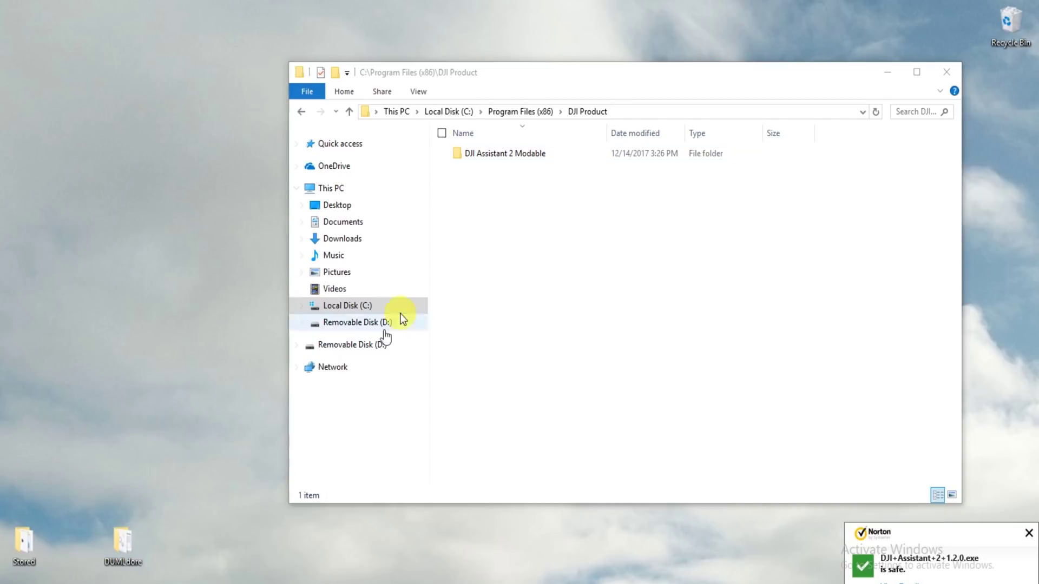
# - Create a desktop shortcut to DJI Assistant 2.exe from the DJI Assistant 2 Modable folder
pyautogui.doubleClick(491, 153)
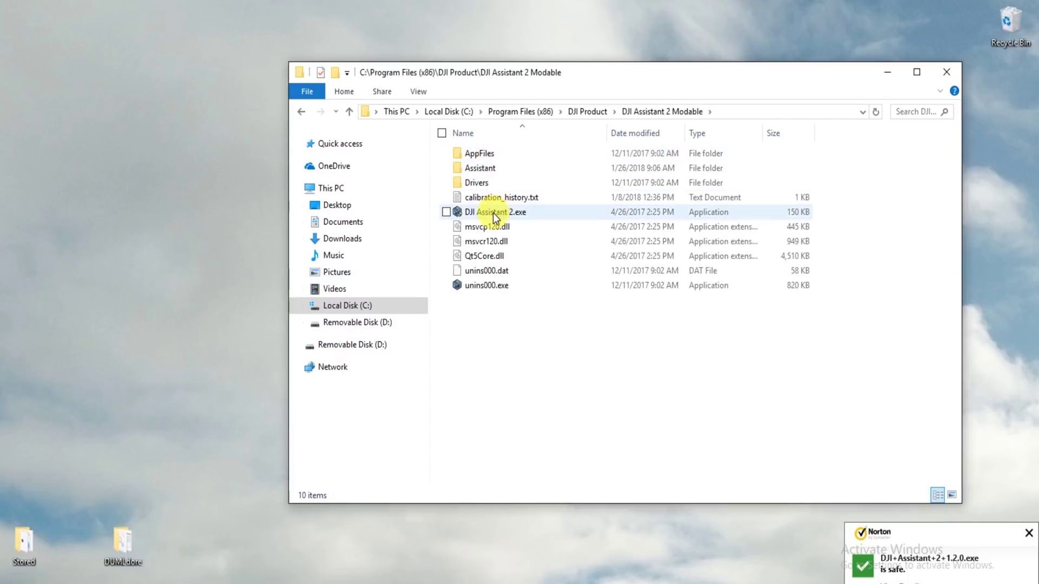
pyautogui.moveTo(492, 213); pyautogui.dragTo(112, 443)
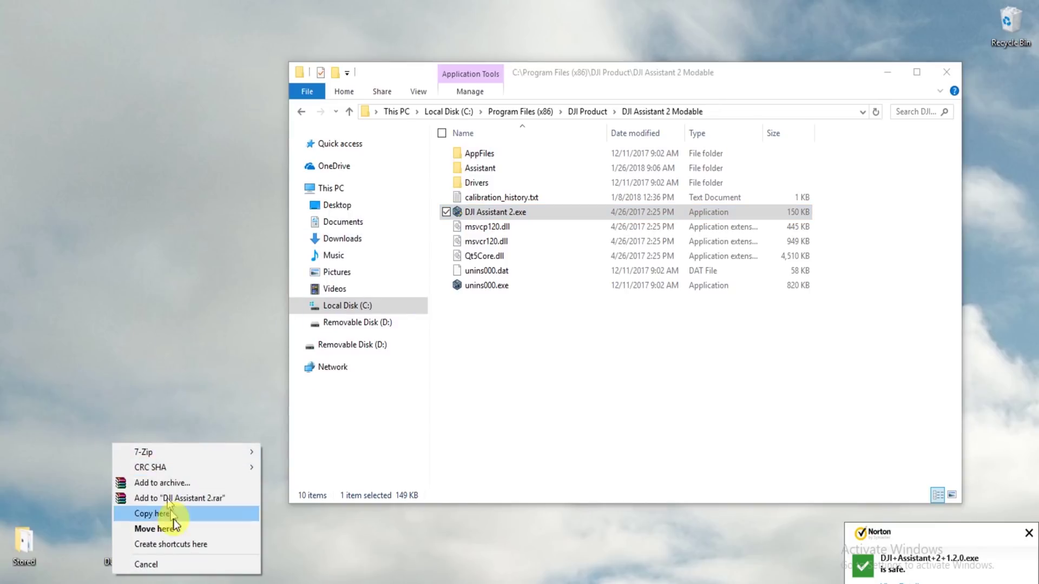
pyautogui.click(183, 544)
# - Rename the shortcut 'DJI Assistant Modable' and move it to the bottom row beside Stored
pyautogui.rightClick(127, 419)
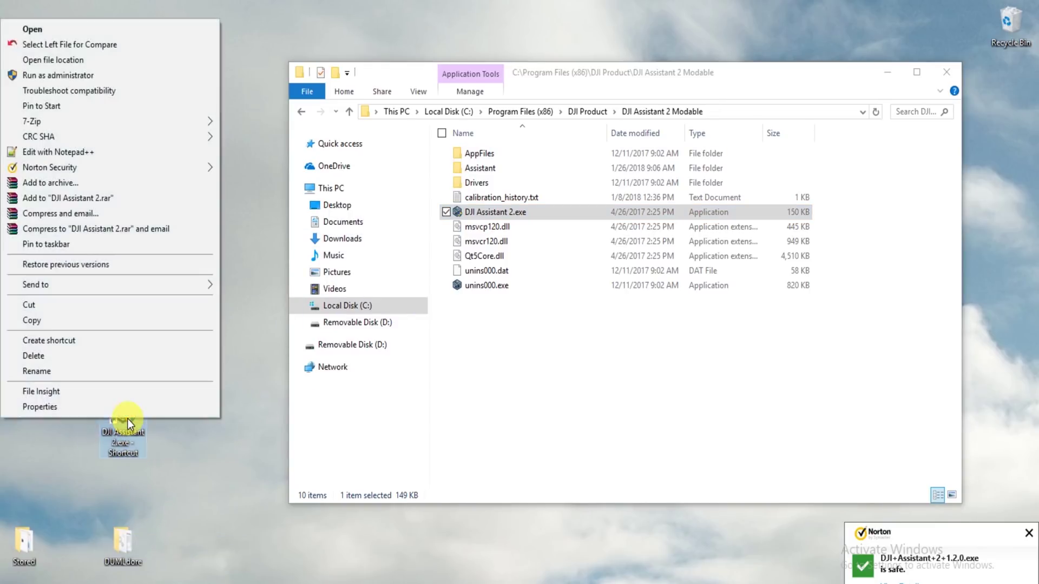
pyautogui.press('m')
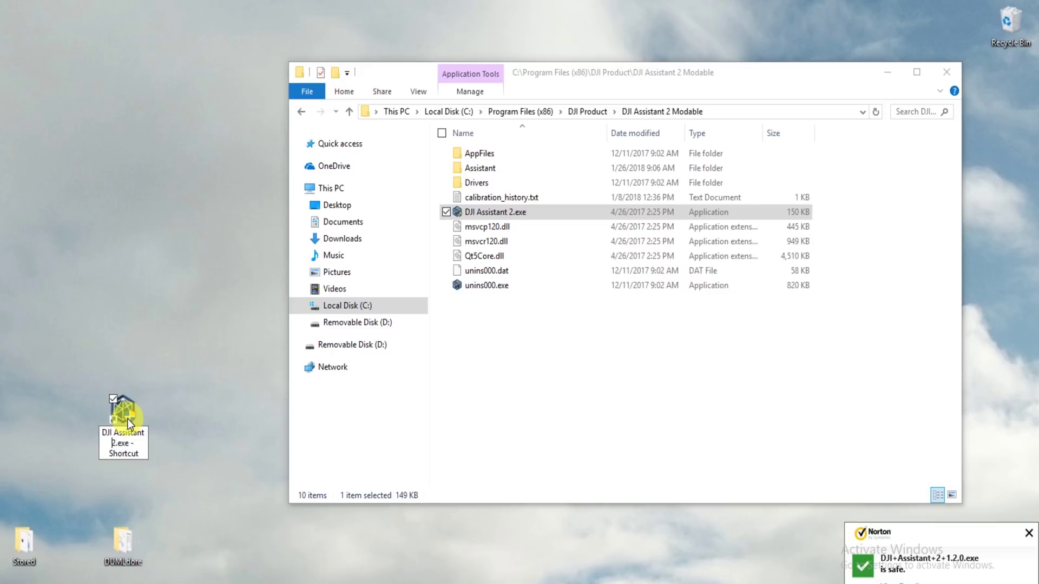
pyautogui.hotkey('shift', 'End')
pyautogui.write('Moda')
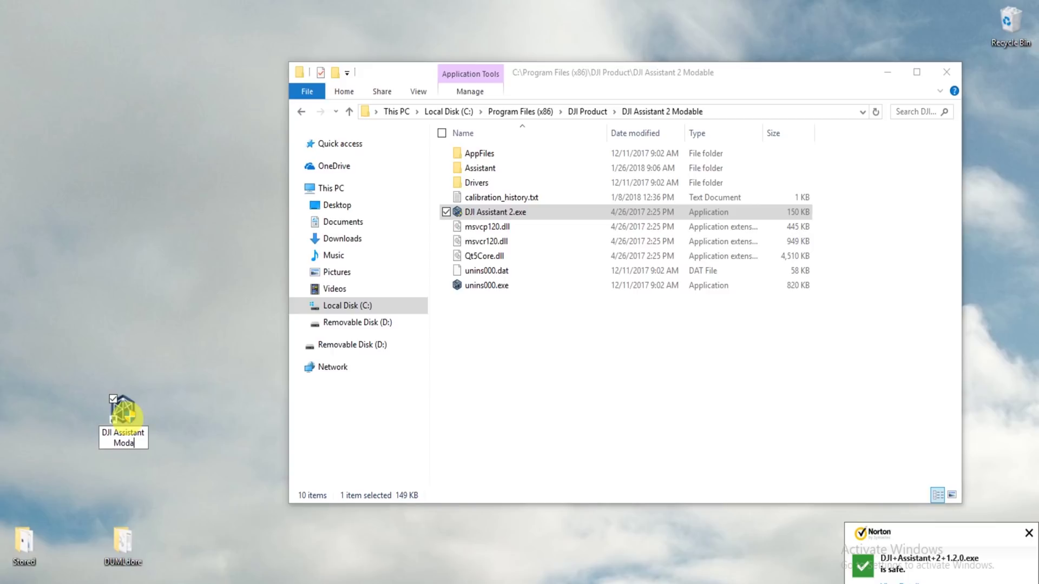
pyautogui.write('ble')
pyautogui.press('Return')
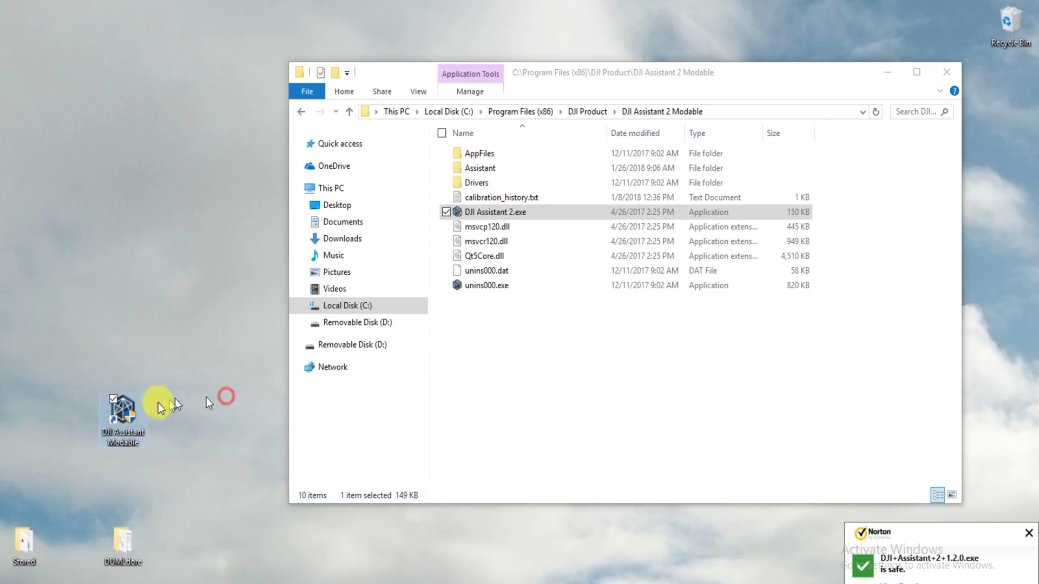
pyautogui.moveTo(133, 413); pyautogui.dragTo(83, 544)
pyautogui.click(173, 541)
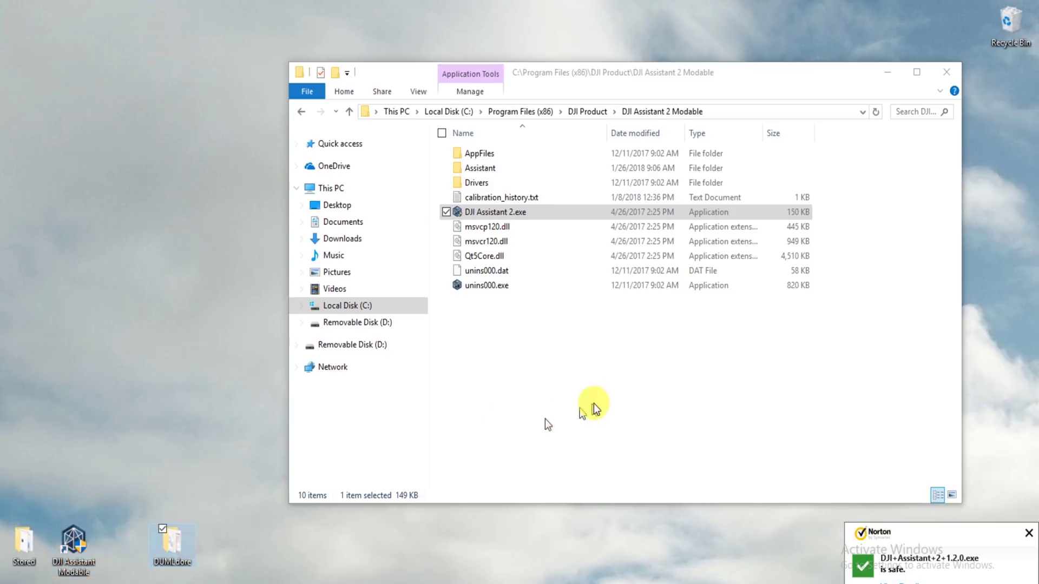
# - Download the DJI Assistant 2 v1.2.0 Windows installer from dji.com/mavic/info and run it
pyautogui.click(887, 72)
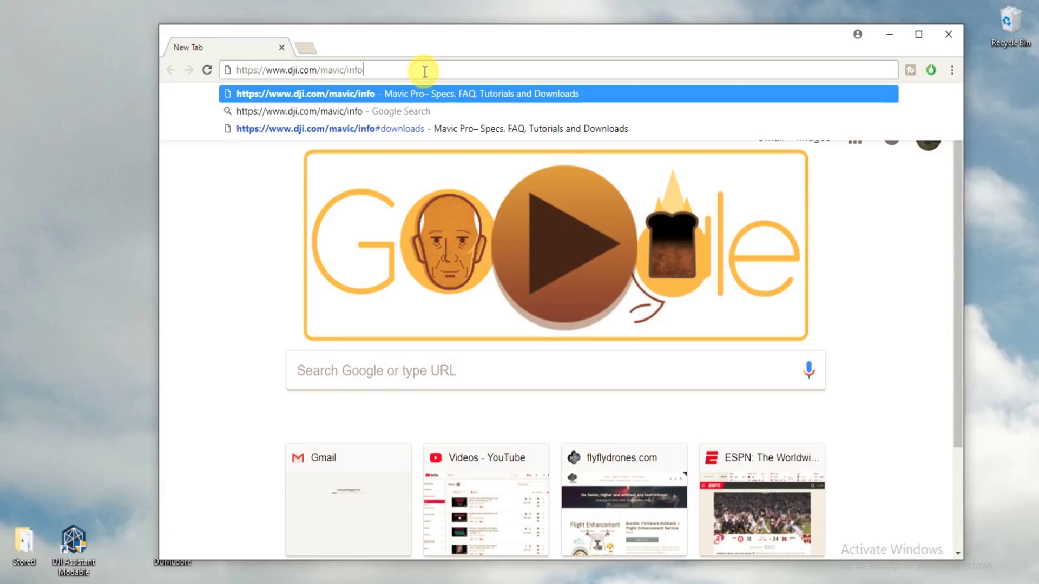
pyautogui.press('Return')
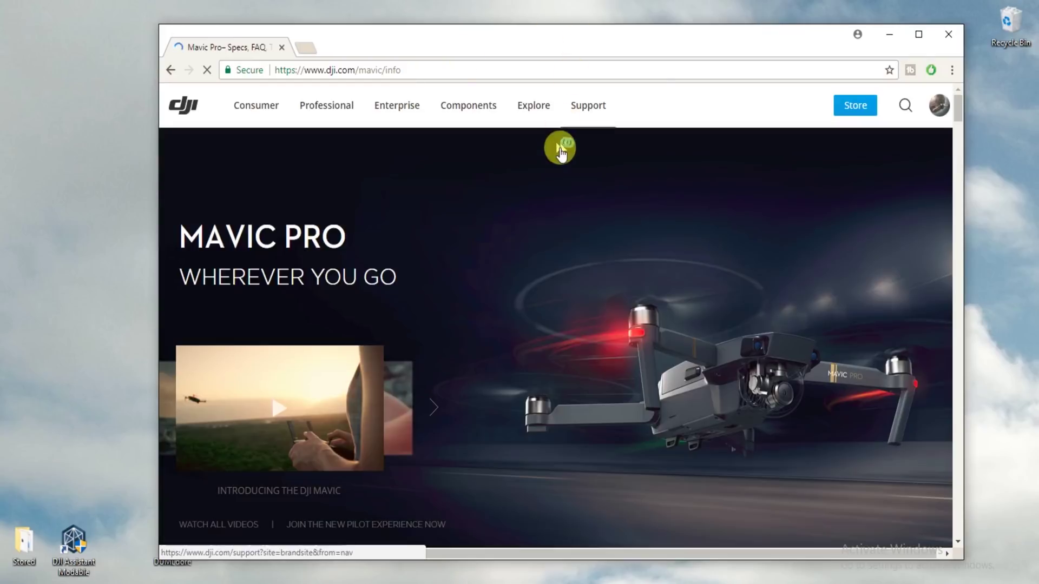
pyautogui.moveTo(588, 105)
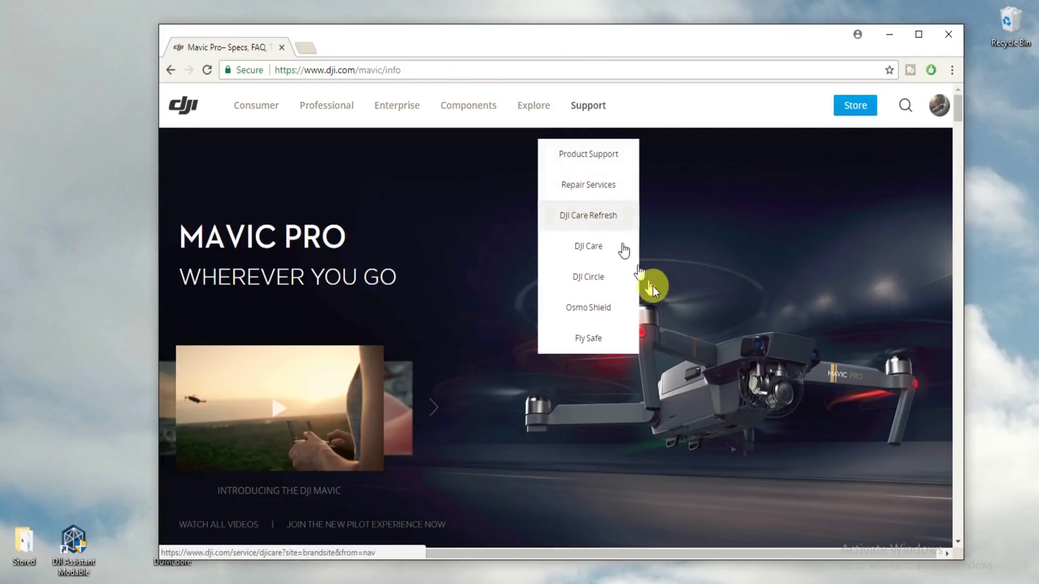
pyautogui.scroll(-20, 683, 359)
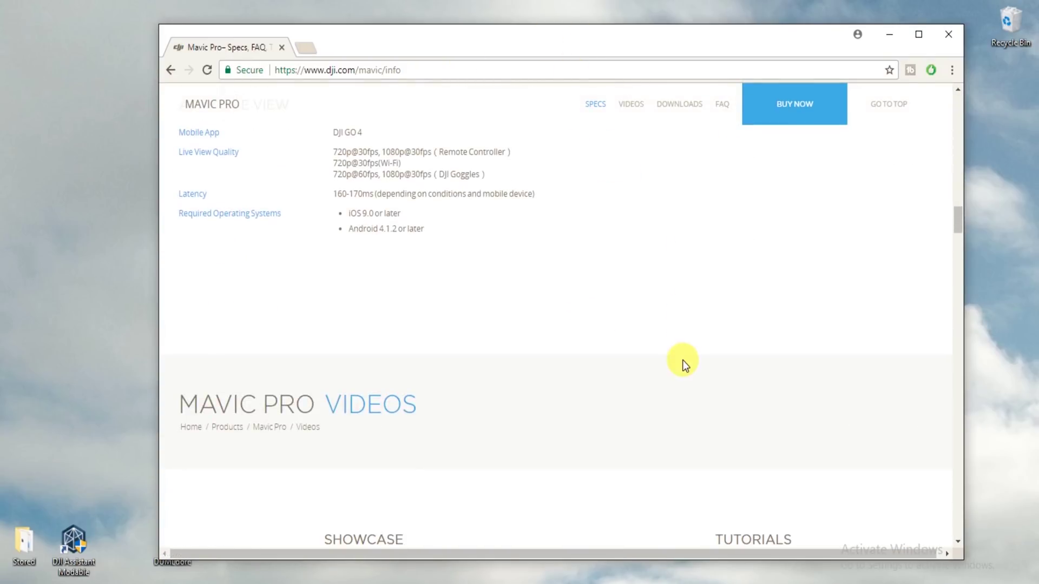
pyautogui.scroll(-20, 682, 359)
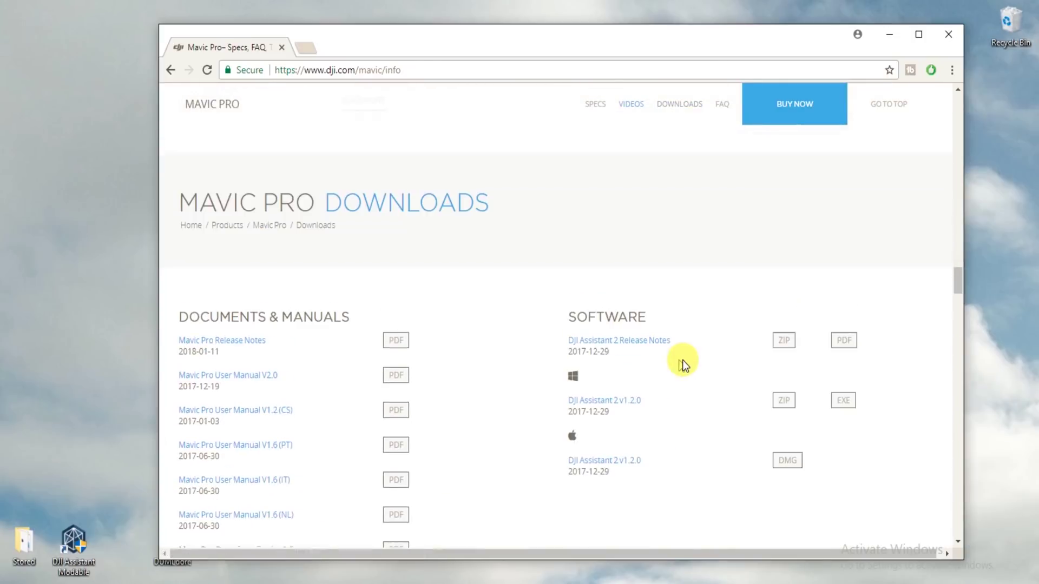
pyautogui.click(843, 403)
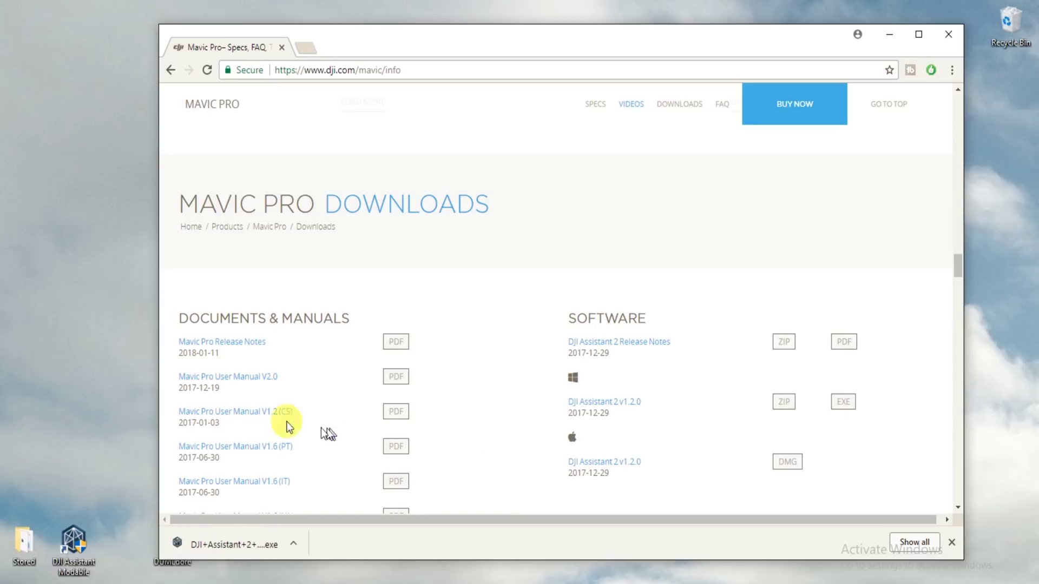
pyautogui.click(256, 544)
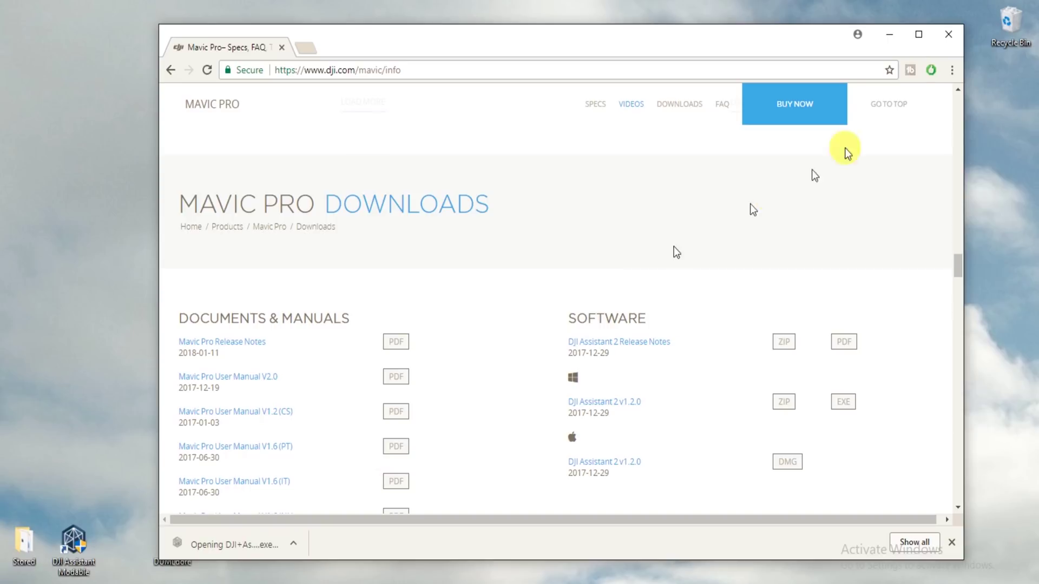
pyautogui.click(889, 35)
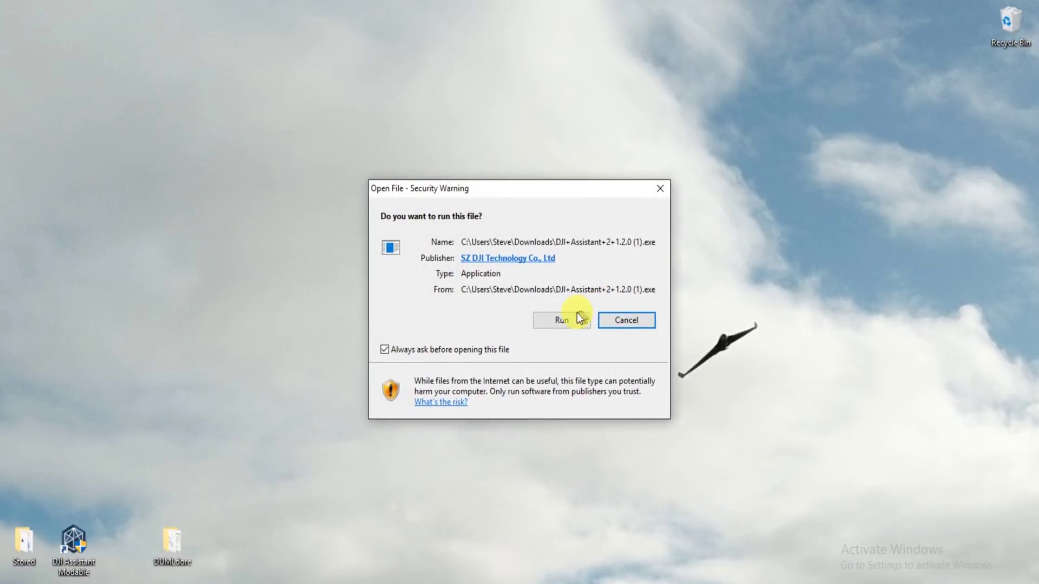
# - Install DJI Assistant 2 v1.2.0, accepting the license agreement and default additional tasks
pyautogui.click(568, 318)
pyautogui.click(441, 375)
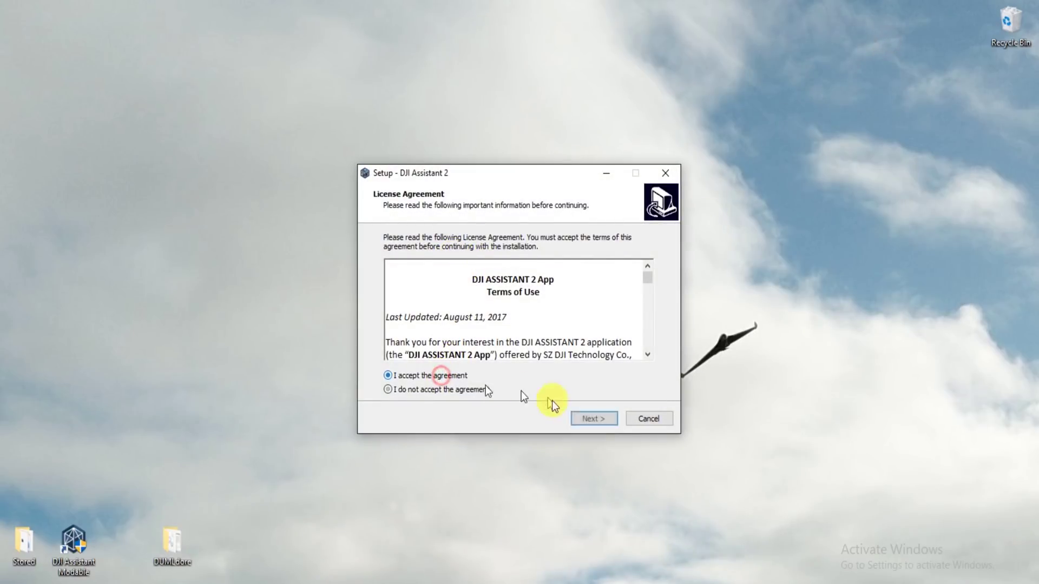
pyautogui.click(595, 420)
pyautogui.click(595, 420)
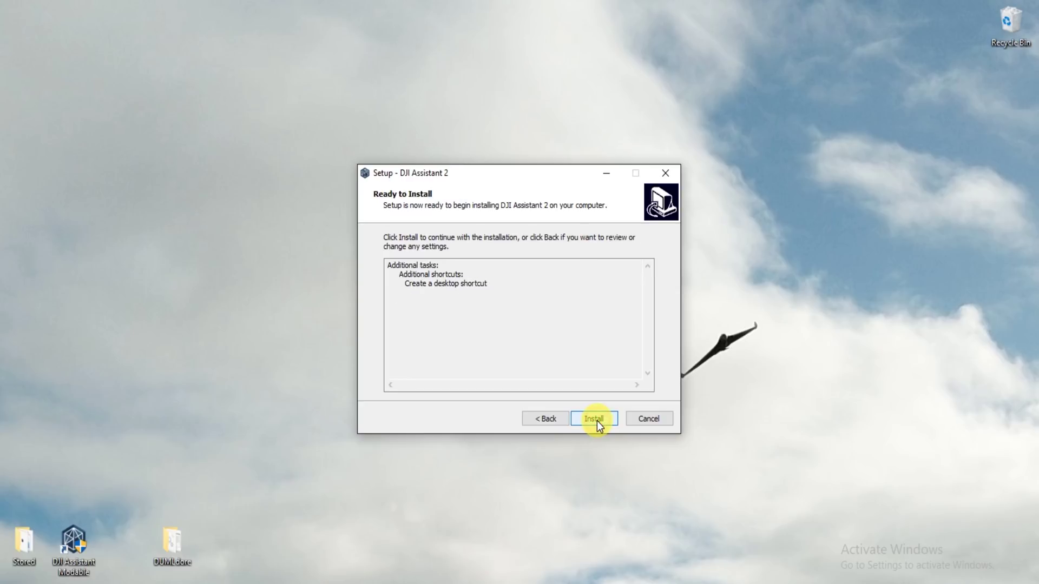
pyautogui.click(596, 419)
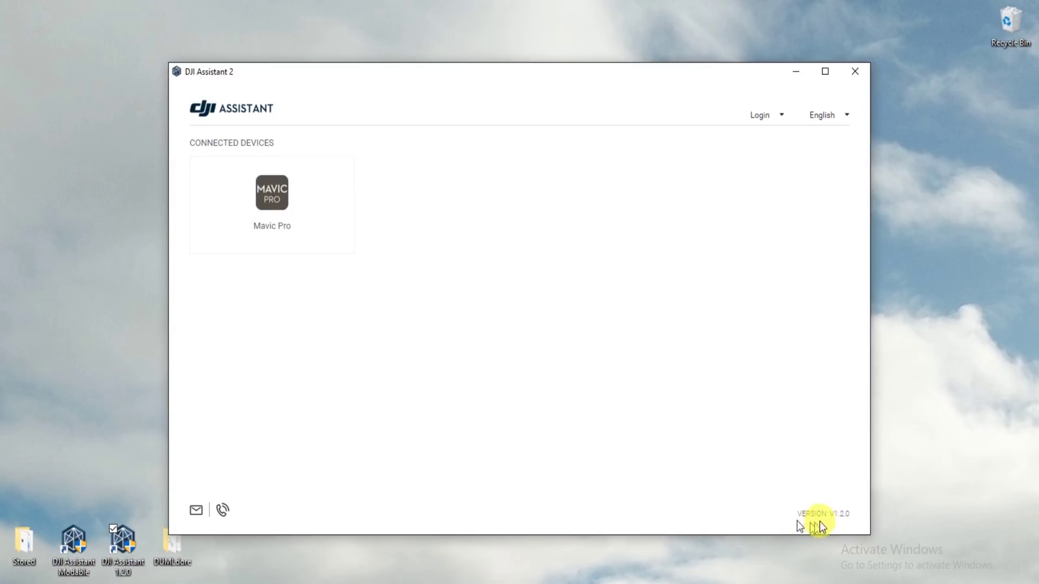
# - Check the Mavic Pro firmware list showing V01.04.0200, then quit DJI Assistant 2 v1.2.0
pyautogui.click(280, 203)
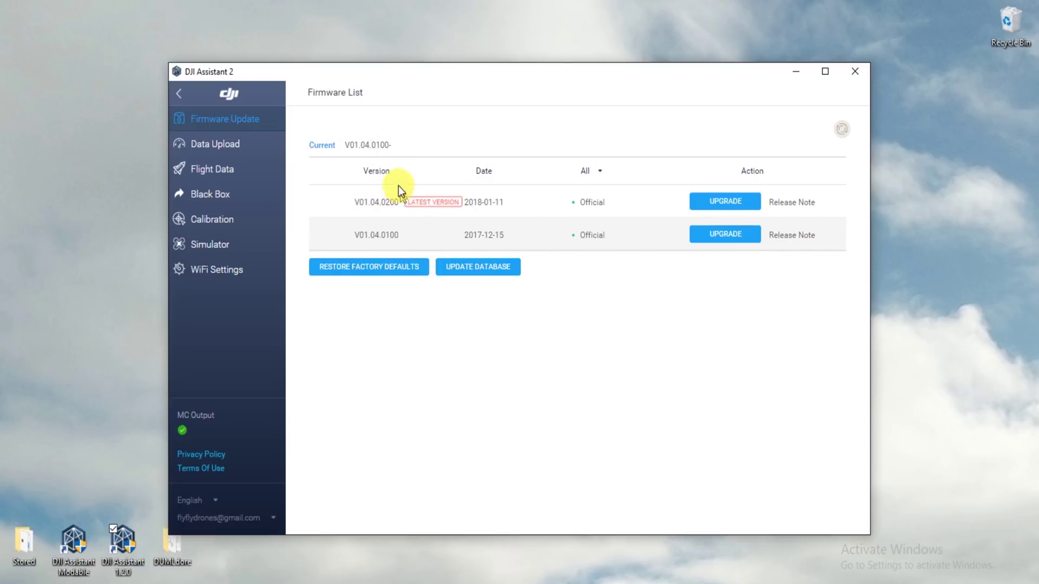
pyautogui.click(859, 73)
pyautogui.click(556, 306)
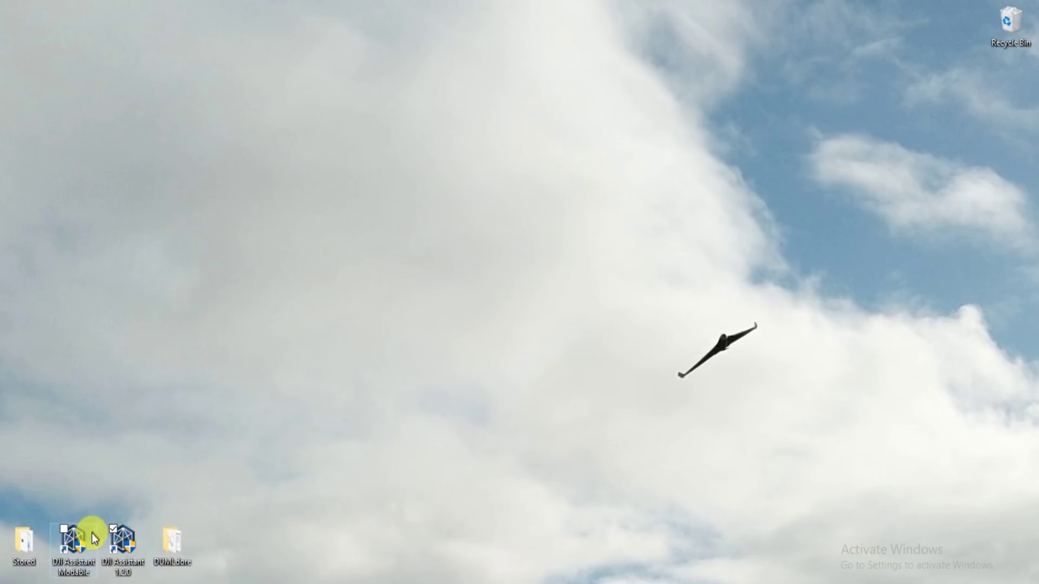
# - Launch the Modable copy with Local Storage debug set to 1, then open the Mavic Pro
pyautogui.click(74, 544)
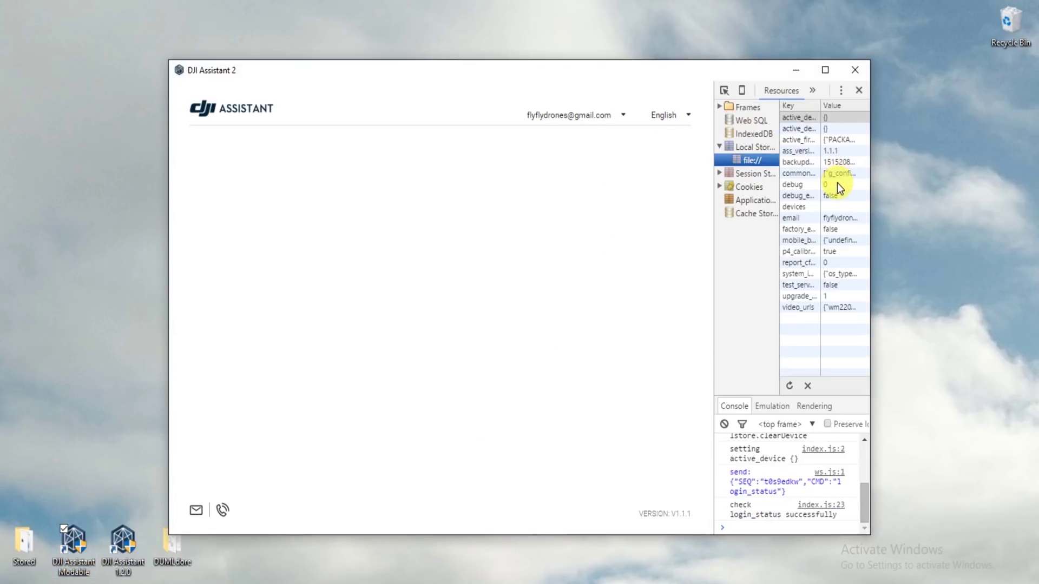
pyautogui.doubleClick(837, 184)
pyautogui.write('1')
pyautogui.press('Return')
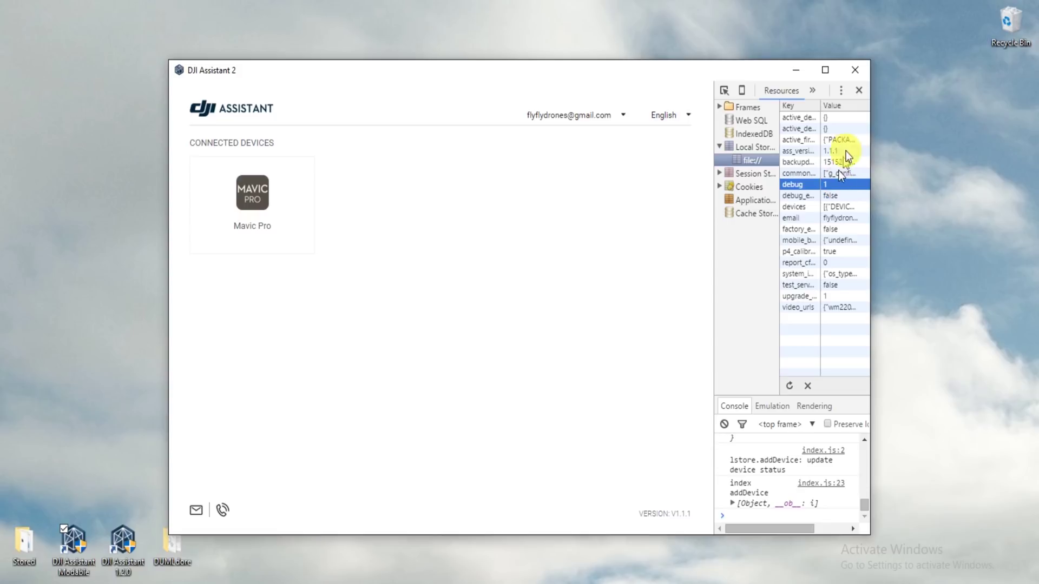
pyautogui.click(859, 92)
pyautogui.click(287, 199)
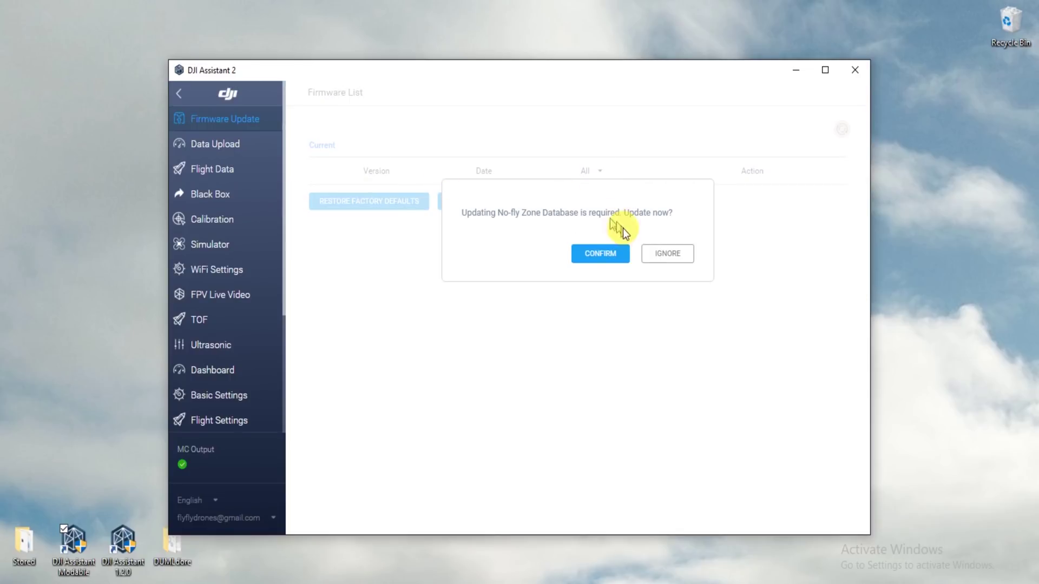
pyautogui.click(661, 251)
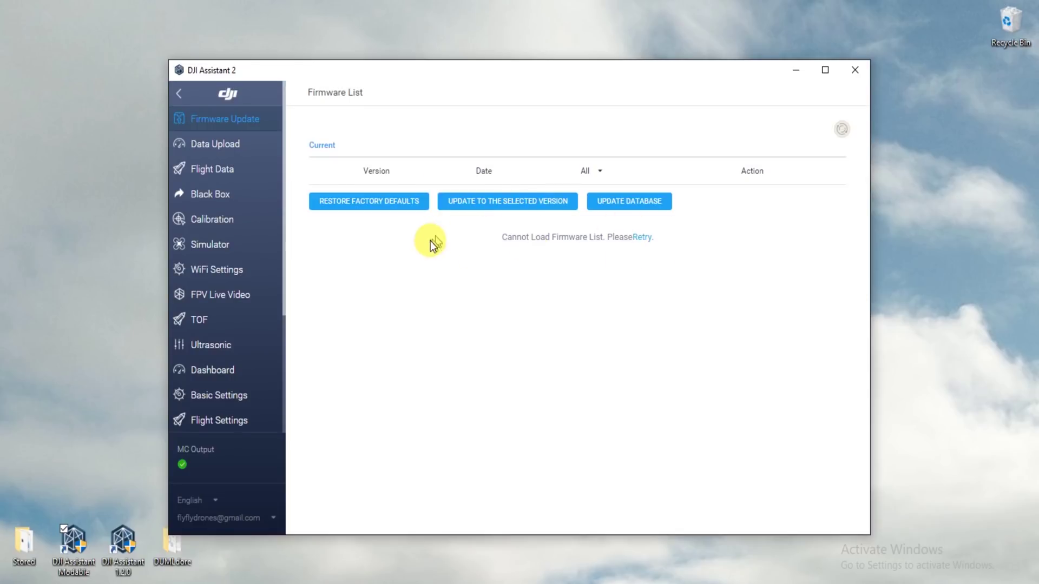
# - Retry the firmware list, then view the Parameters page with height limits at 10000
pyautogui.click(638, 238)
pyautogui.scroll(-3, 273, 278)
pyautogui.click(229, 352)
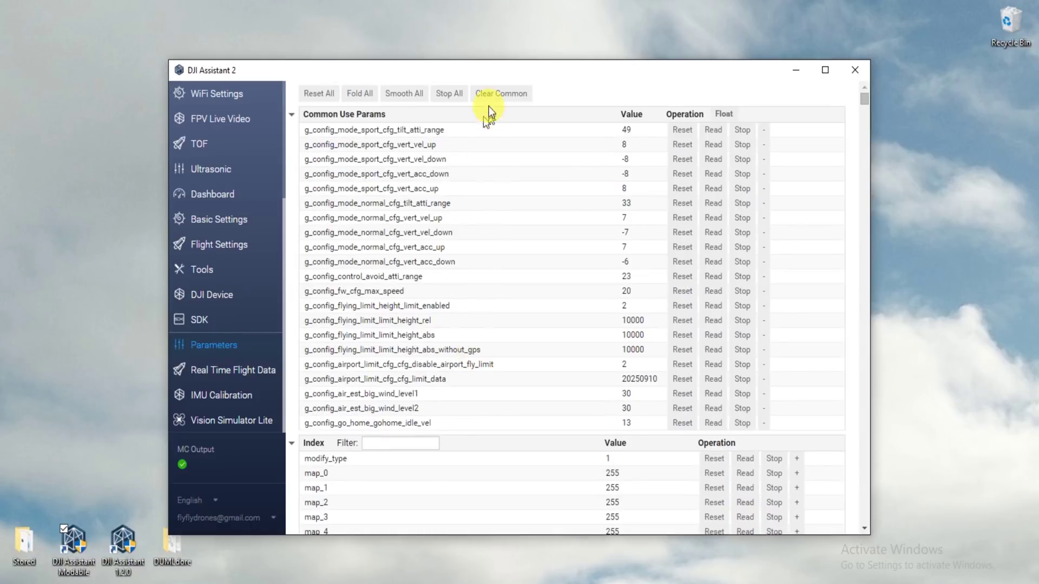
pyautogui.click(211, 243)
# - Check the Battery tab warnings (10.80 V, 10.50 V), then return to Firmware Update
pyautogui.click(439, 93)
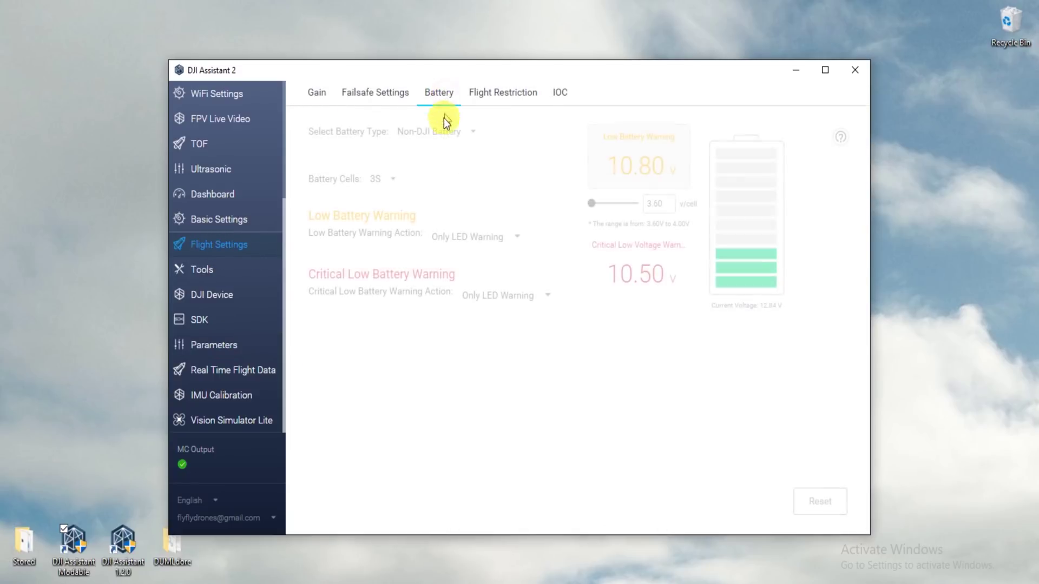
pyautogui.scroll(3, 263, 328)
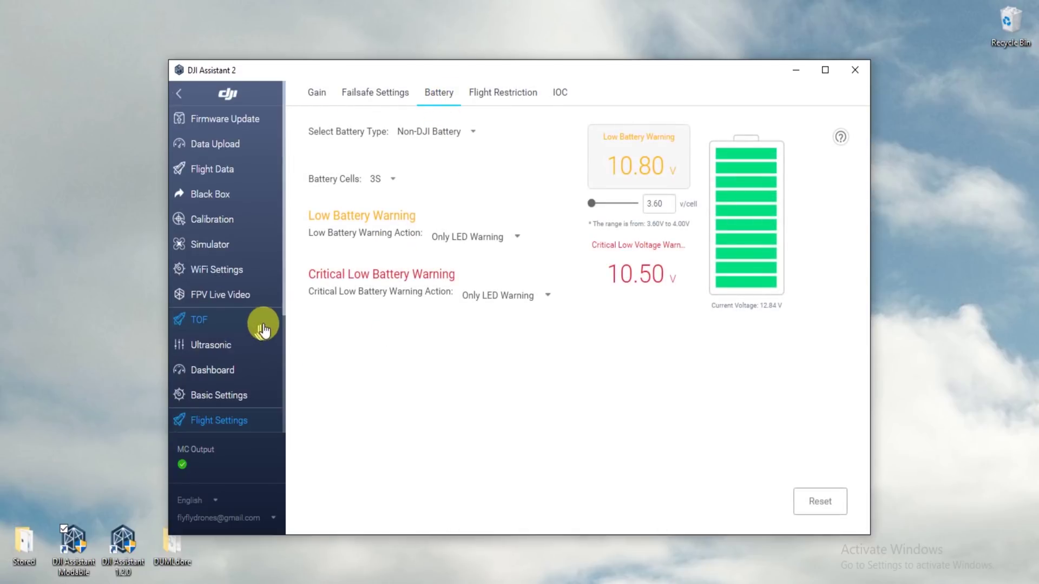
pyautogui.click(222, 123)
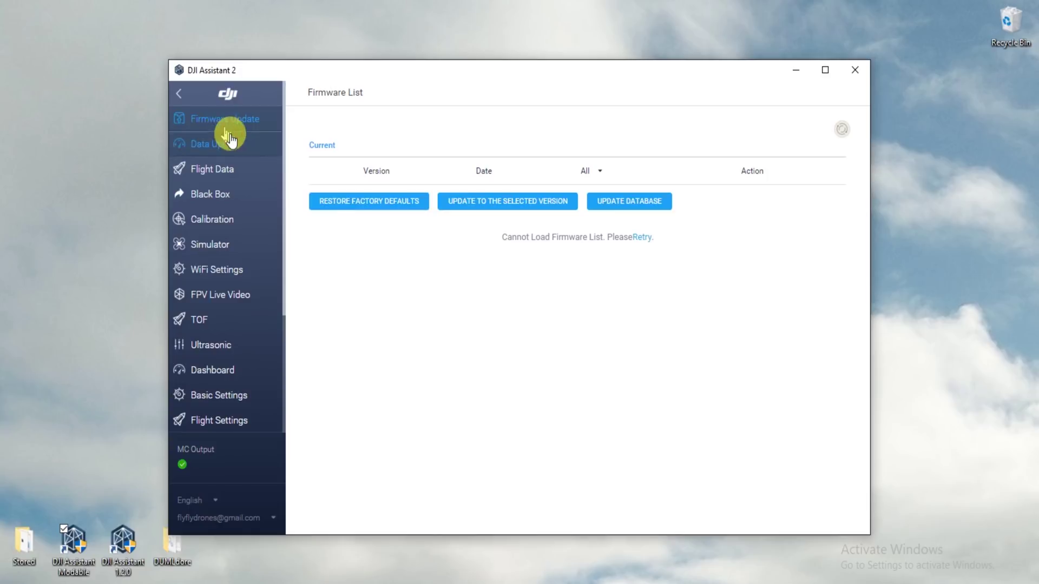
# - Close the moddable DJI Assistant 2 window, bringing up the Quit Now? confirmation
pyautogui.click(851, 77)
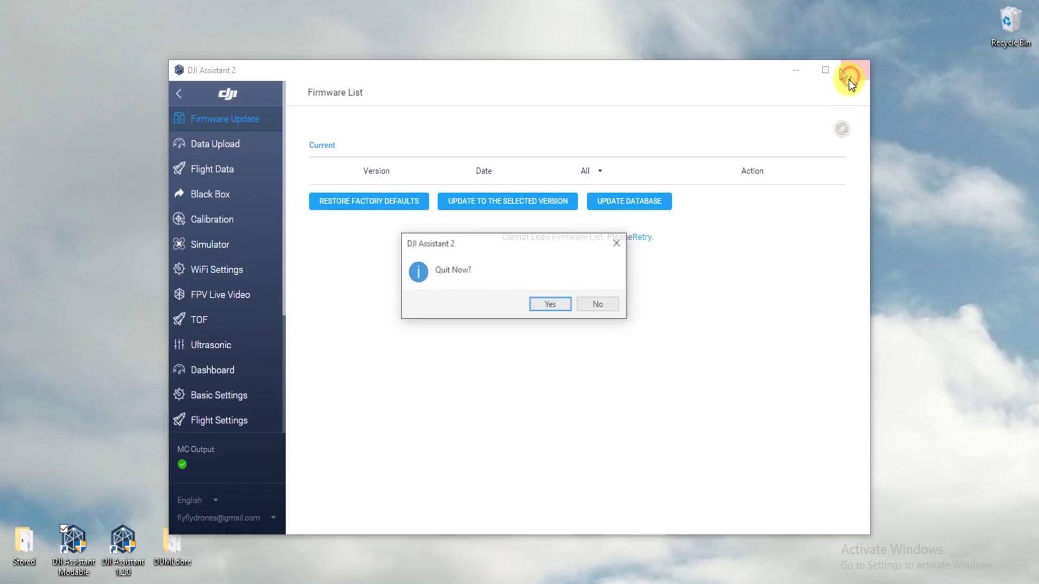